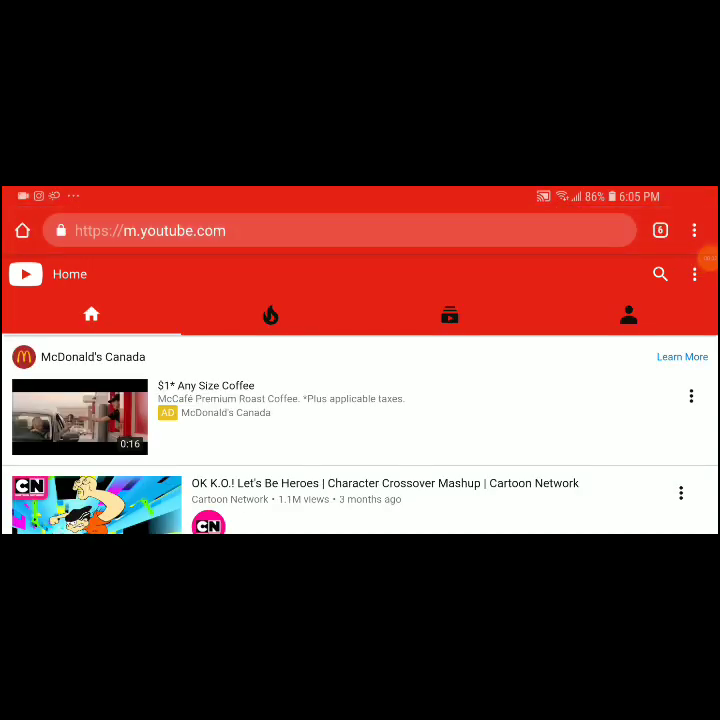
Step: Turn on Chrome's 'Desktop site' option so YouTube loads its full desktop layout
click(694, 230)
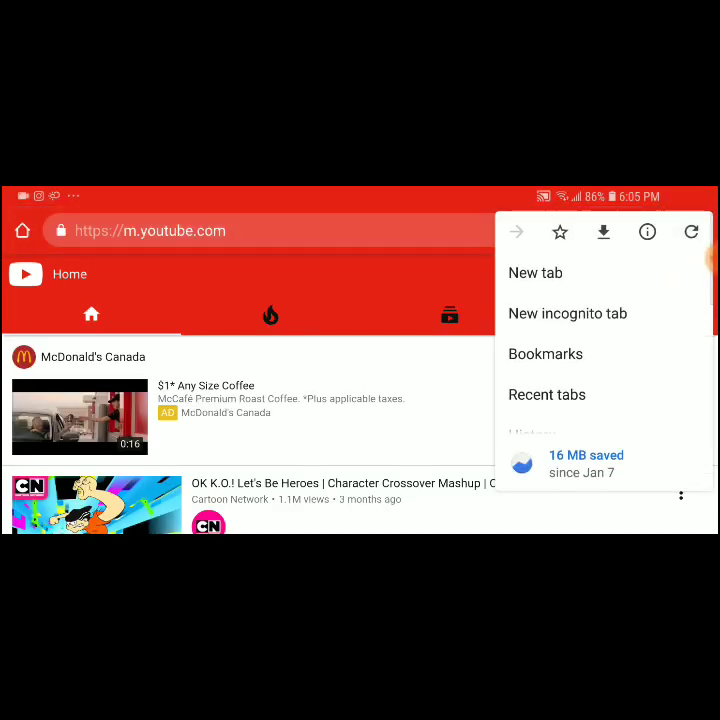
scroll(600, 370, down, 5)
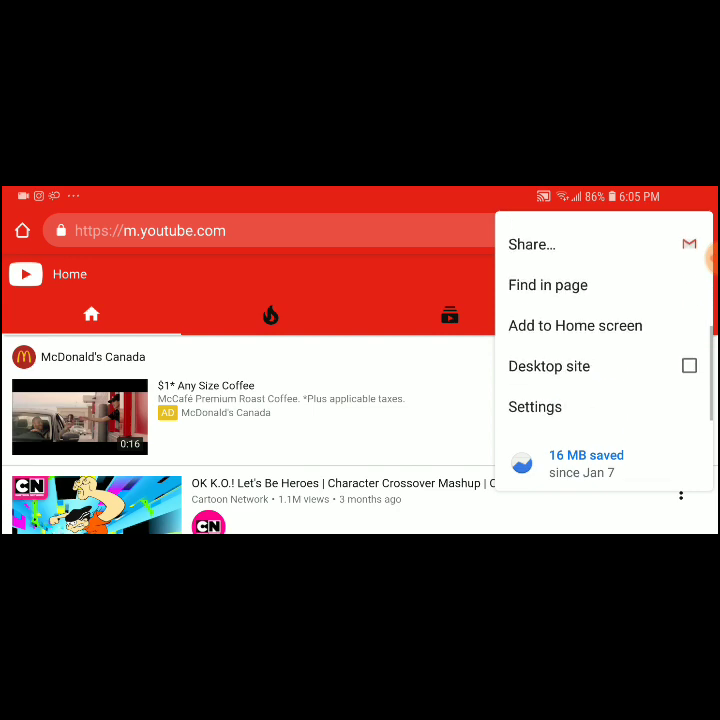
scroll(600, 350, down, 1)
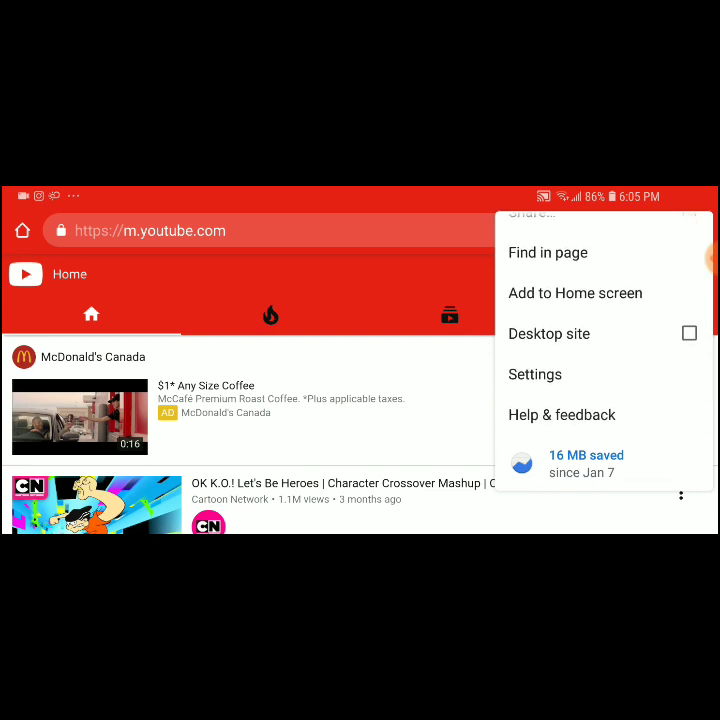
click(549, 333)
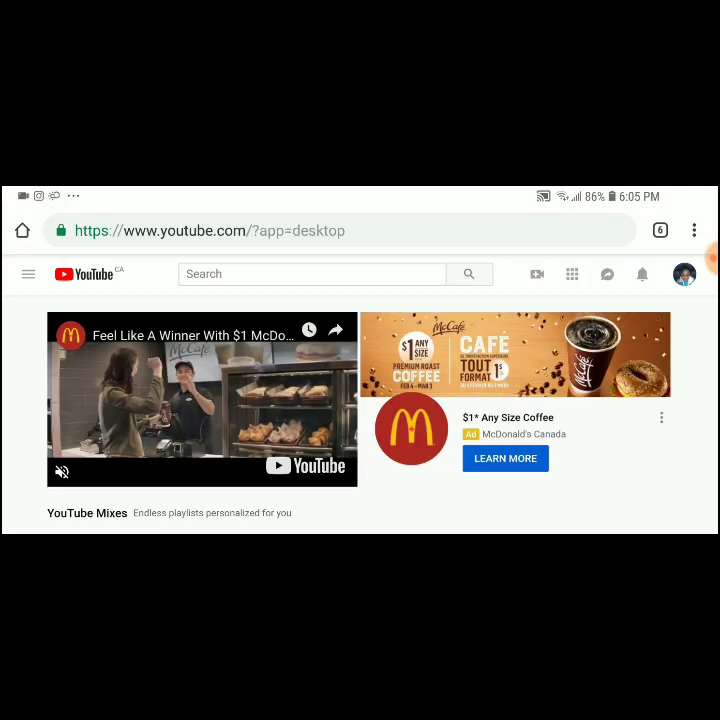
Step: Go from the avatar menu to account Settings, then on to 'View additional features'
click(684, 274)
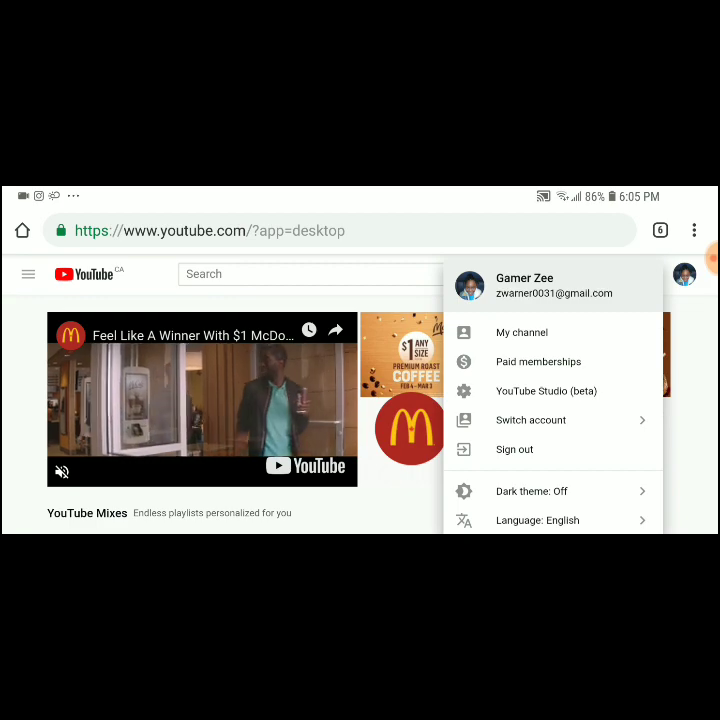
scroll(360, 400, down, 1)
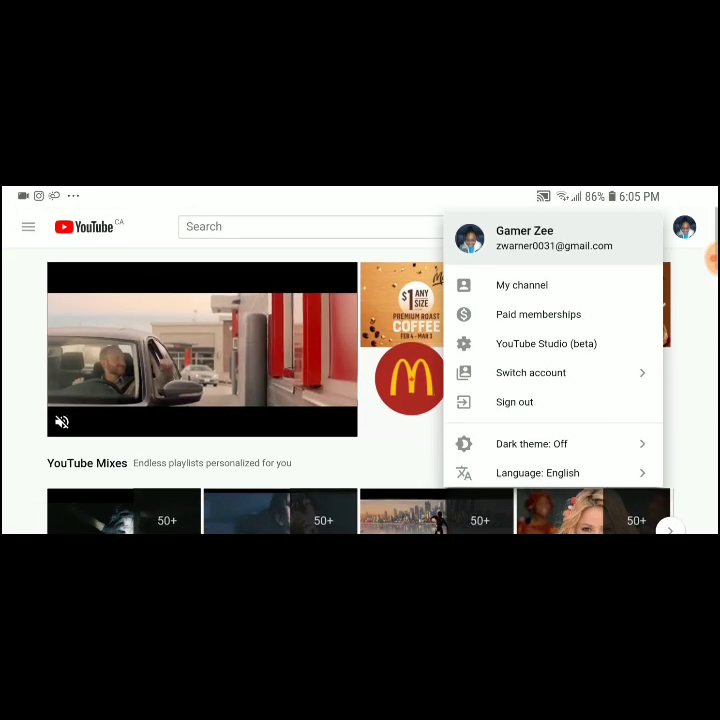
click(514, 502)
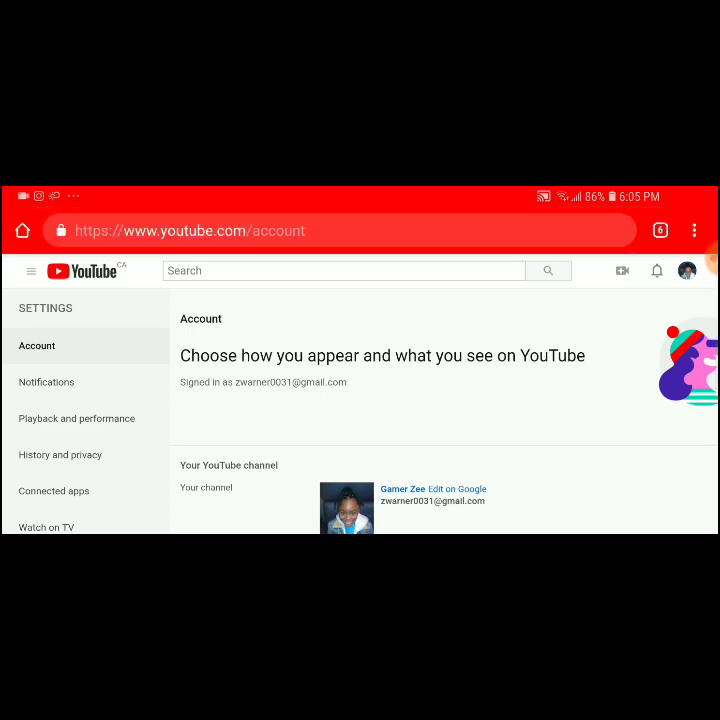
scroll(400, 400, down, 5)
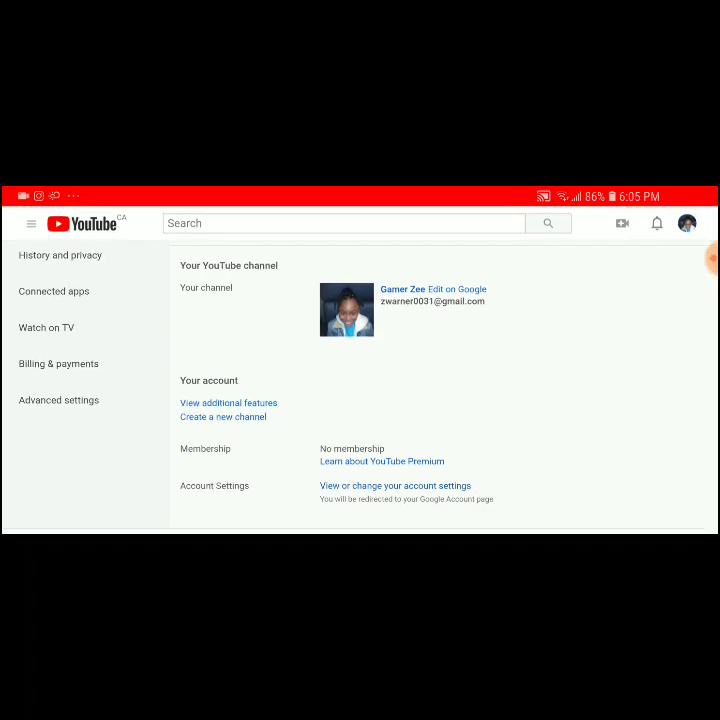
scroll(255, 429, up, 3)
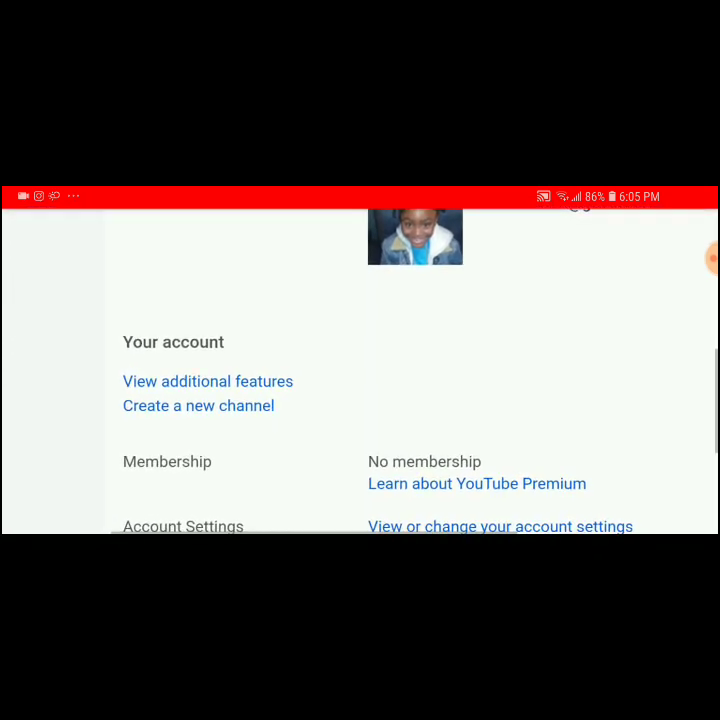
click(208, 382)
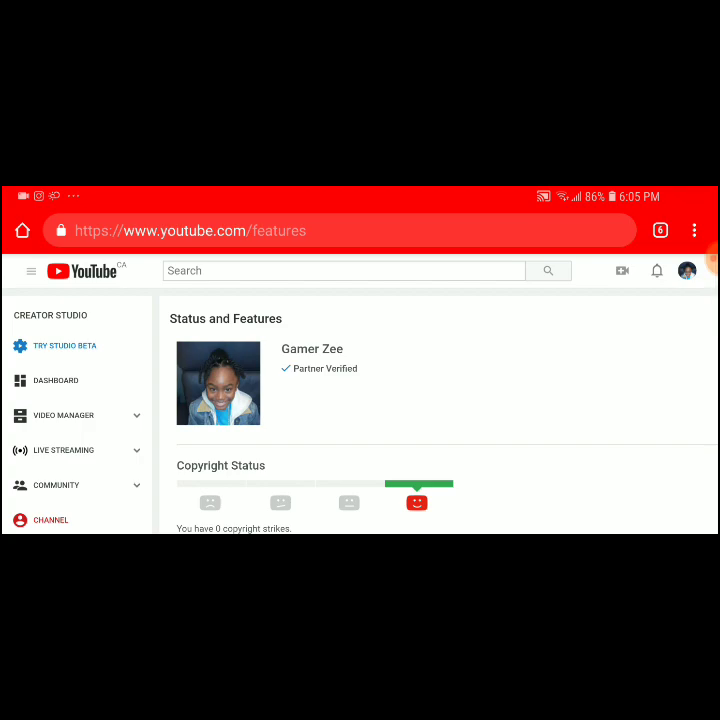
Step: Scroll through the Status and Features cards, then back to the top of the page
scroll(400, 420, down, 5)
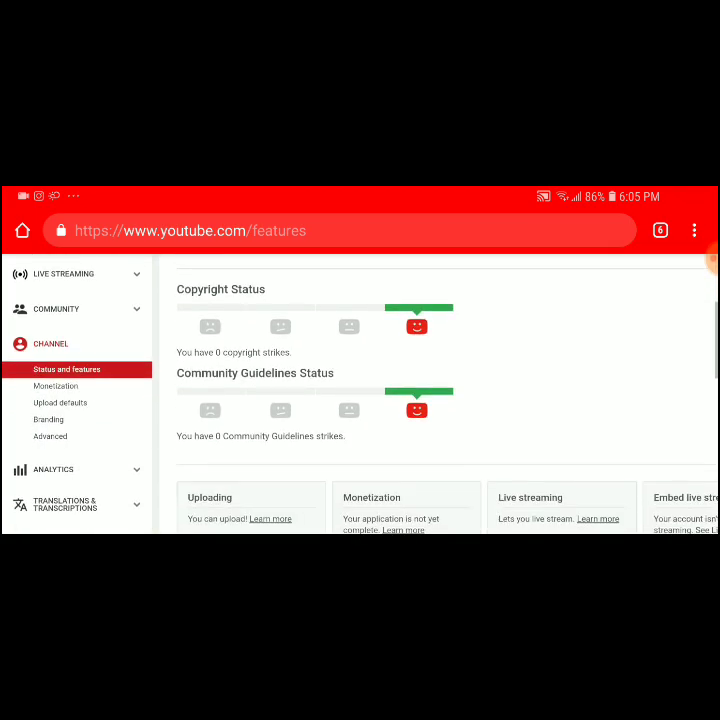
scroll(440, 400, down, 2)
scroll(440, 400, down, 2)
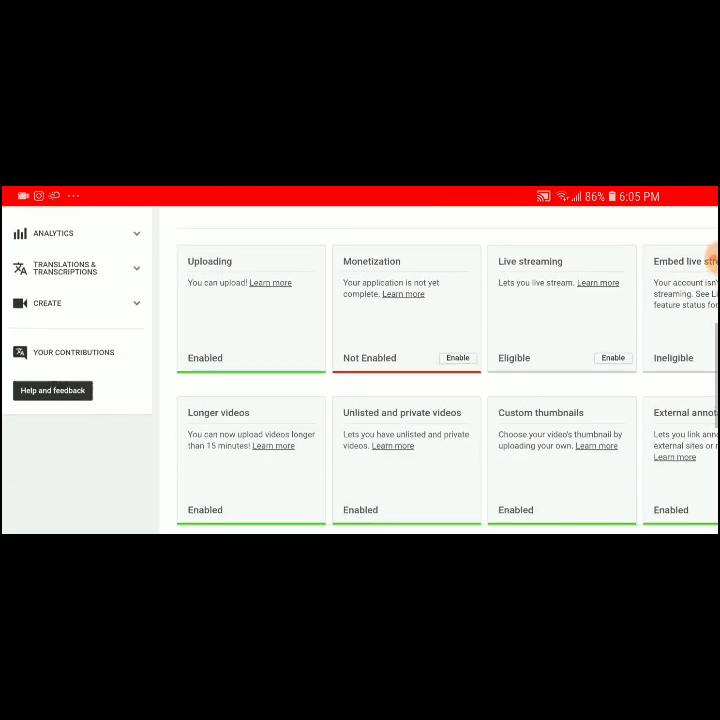
scroll(714, 260, down, 1)
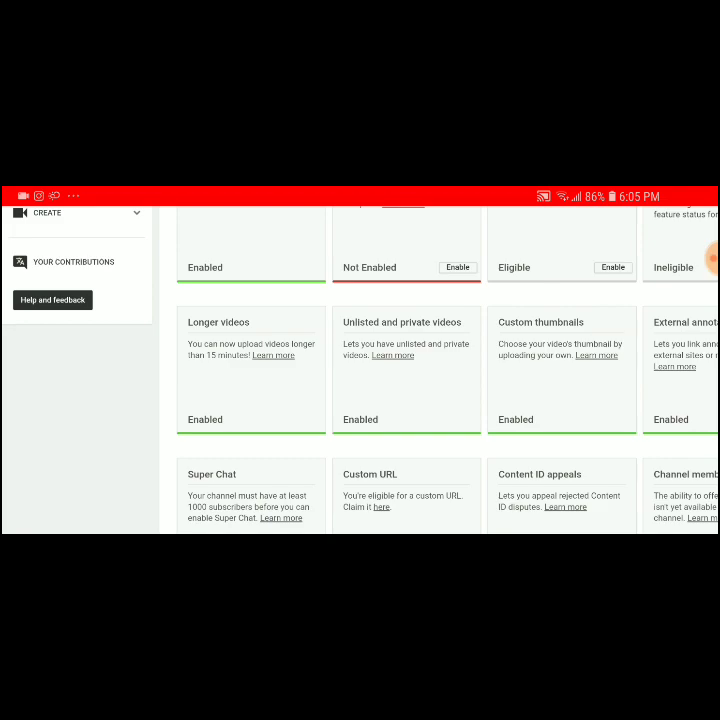
scroll(714, 260, up, 5)
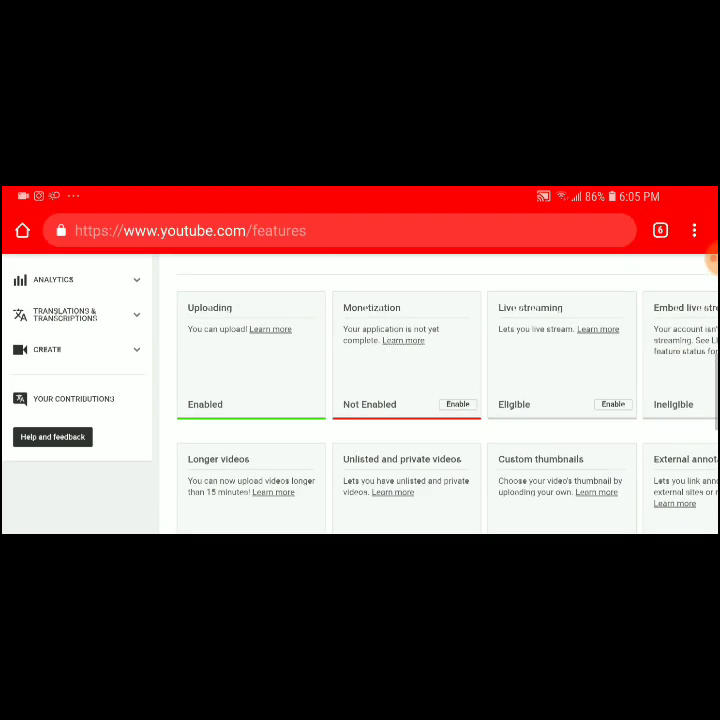
scroll(714, 260, up, 4)
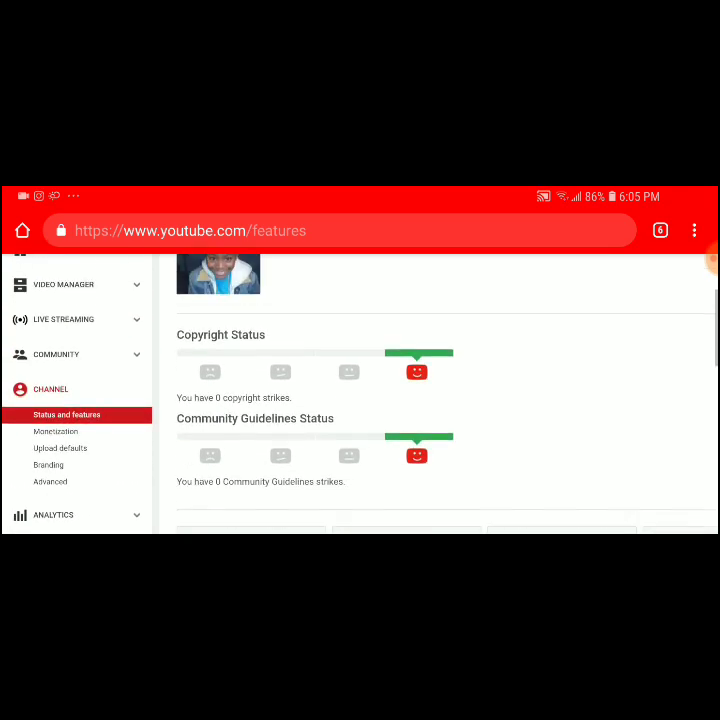
scroll(714, 260, up, 1)
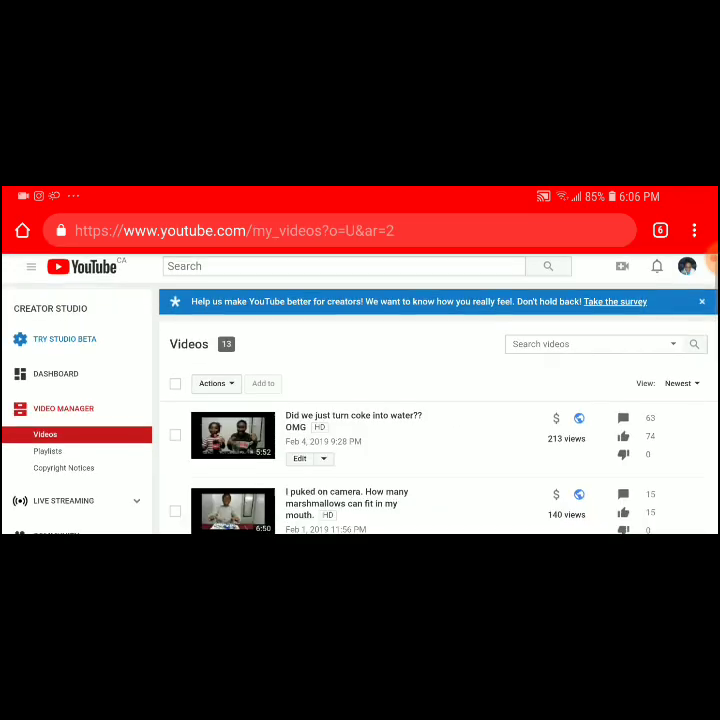
Step: Scroll the uploaded videos list and open the marshmallows video for editing
scroll(712, 258, down, 3)
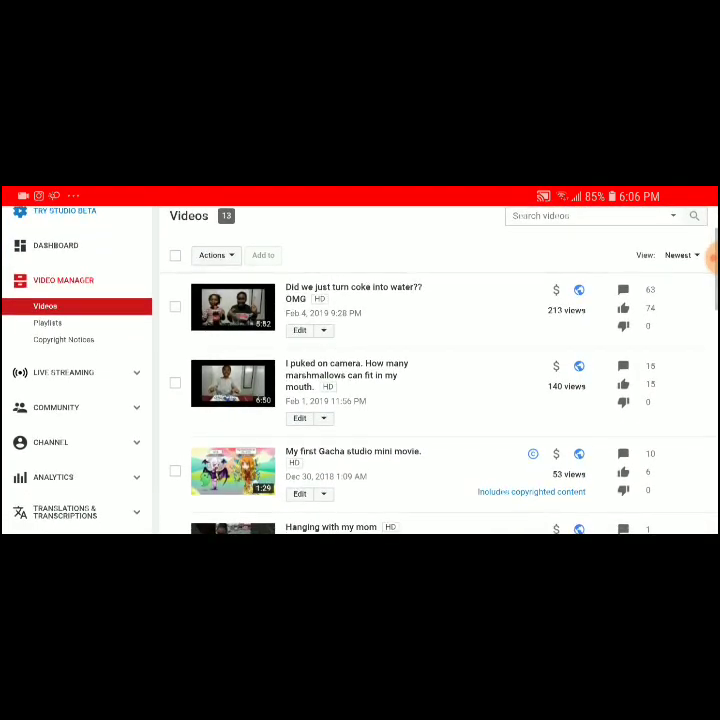
scroll(712, 258, down, 3)
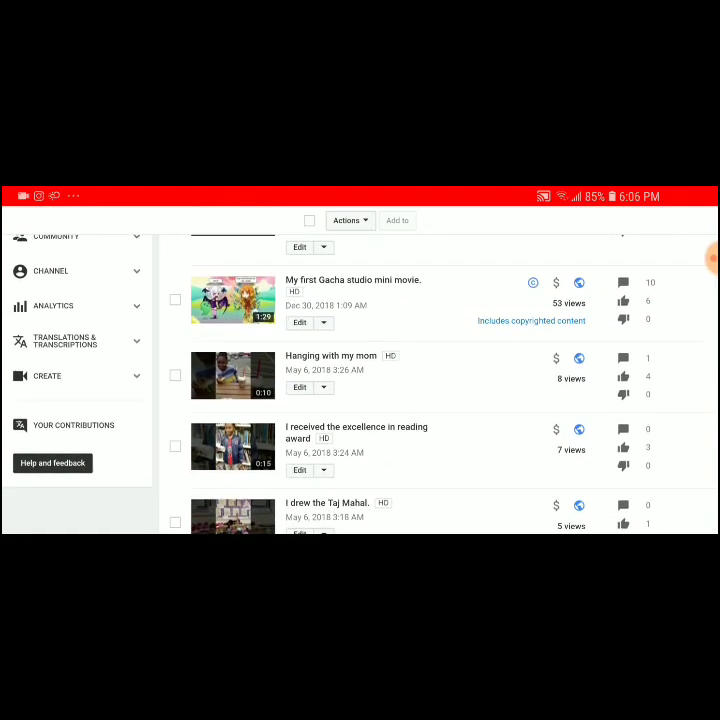
scroll(712, 258, up, 5)
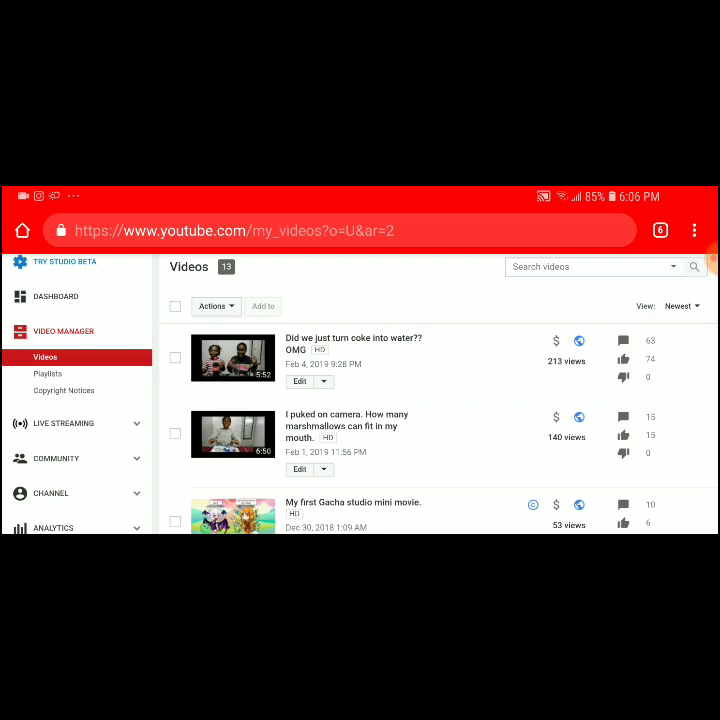
click(346, 426)
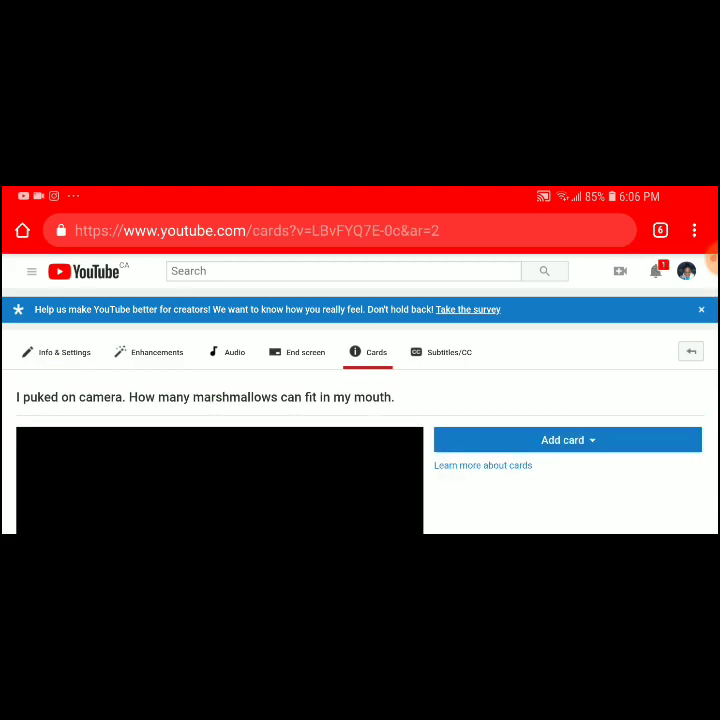
Step: Move the marshmallows video's playhead to about 1:57 and bring up the Add card options
scroll(360, 400, down, 3)
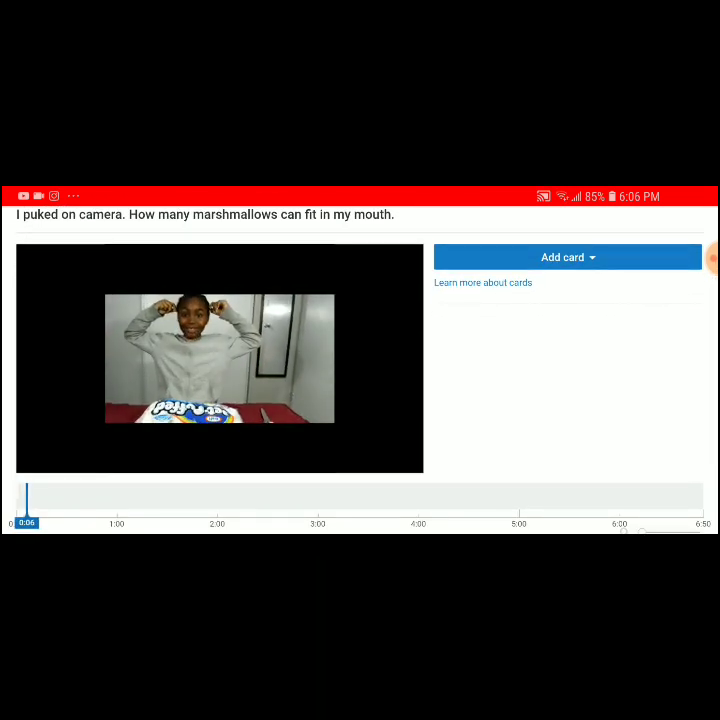
drag(26, 497, 276, 497)
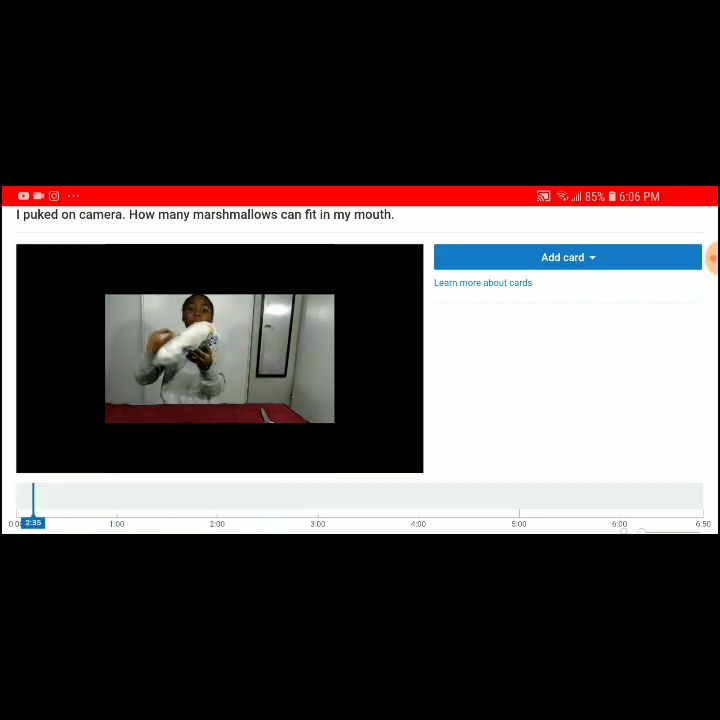
mouse_move(34, 497)
mouse_down()
mouse_move(305, 497)
mouse_move(210, 497)
mouse_up()
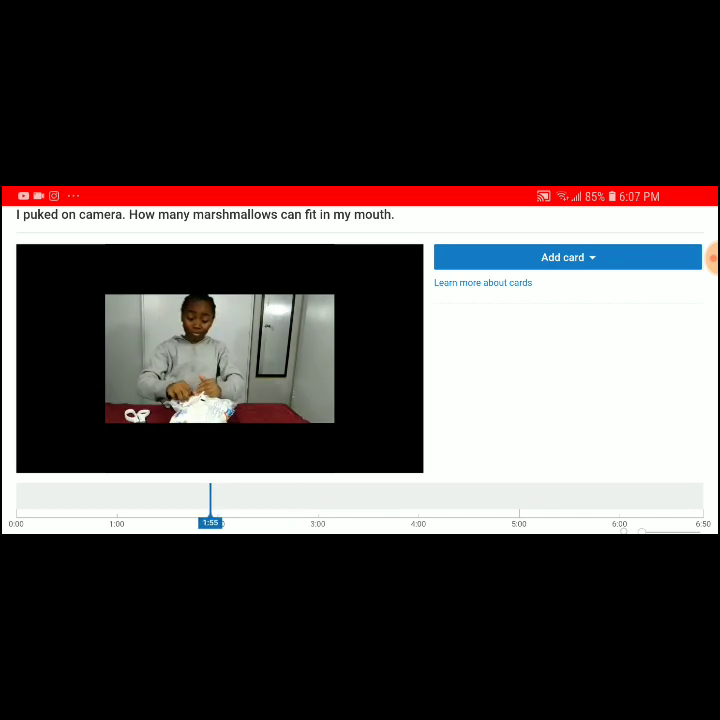
click(567, 257)
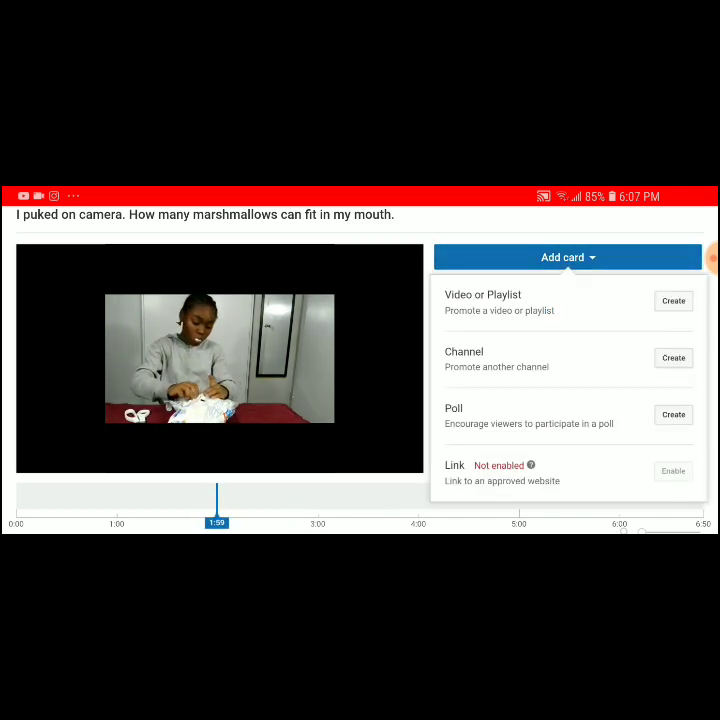
Step: Choose the 'Did we just turn coke into water?? OMG' upload as a video card and create it
click(673, 300)
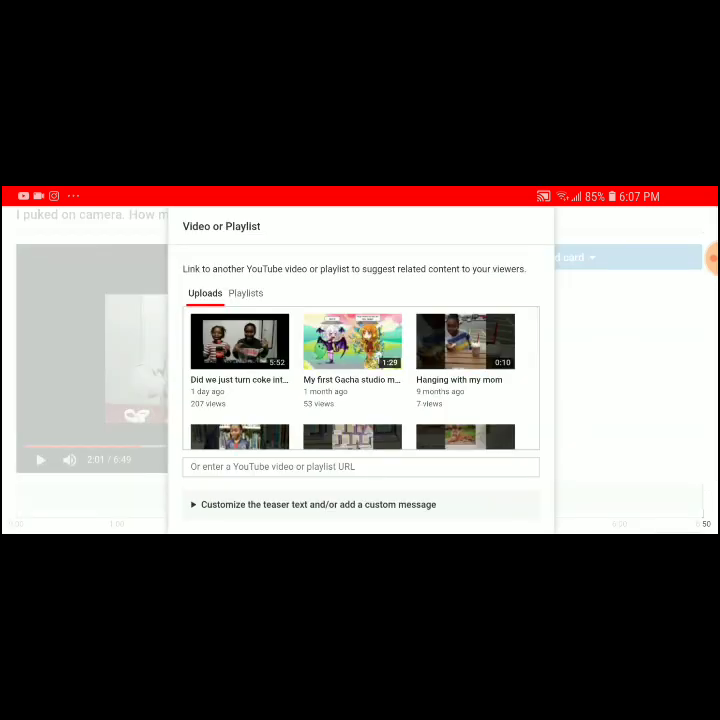
click(240, 355)
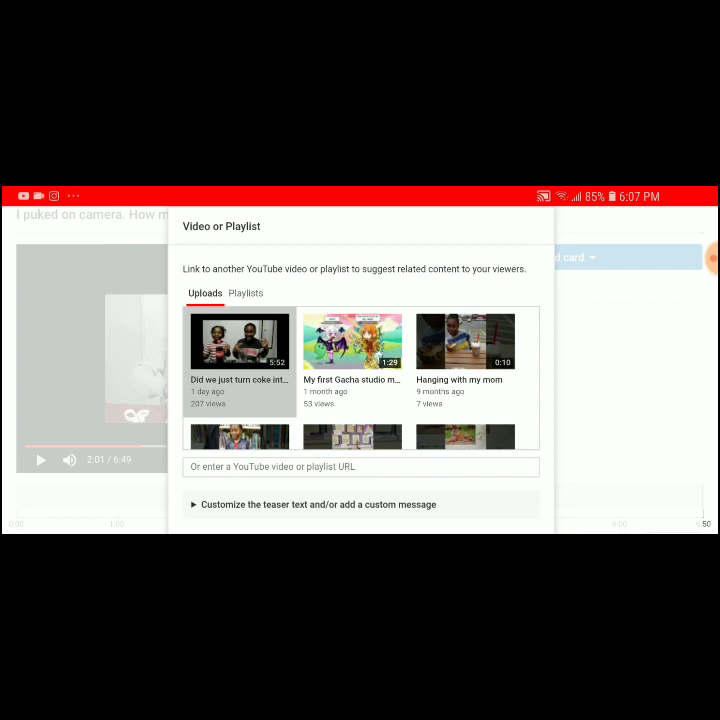
scroll(361, 377, down, 5)
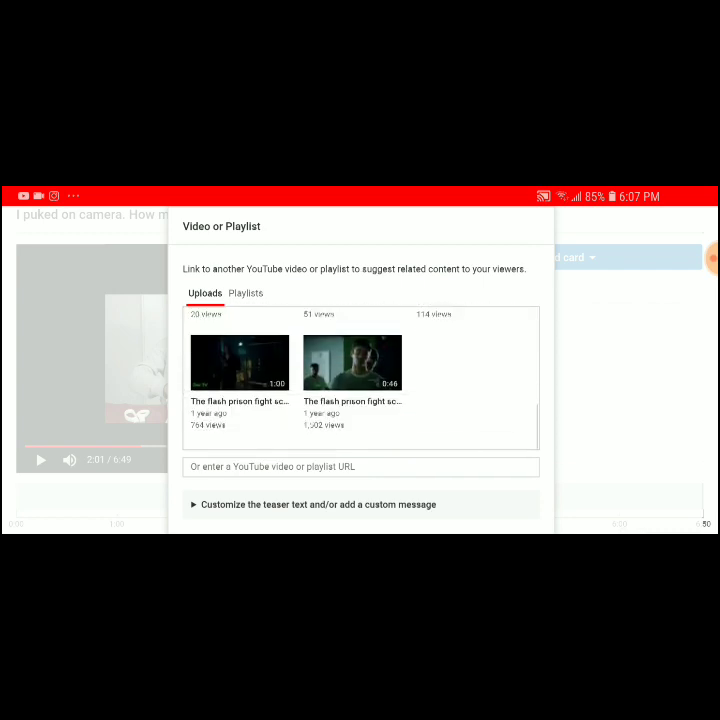
scroll(361, 377, down, 1)
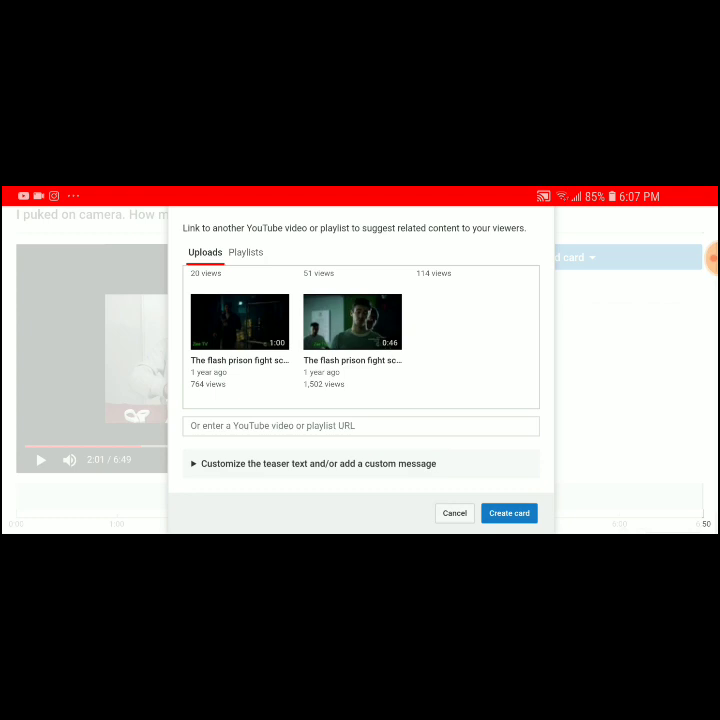
click(509, 513)
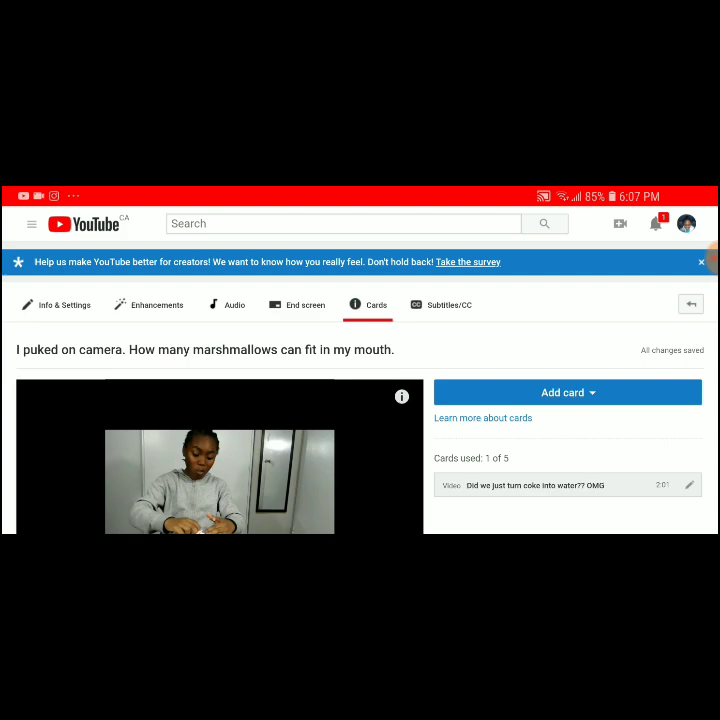
scroll(360, 400, down, 3)
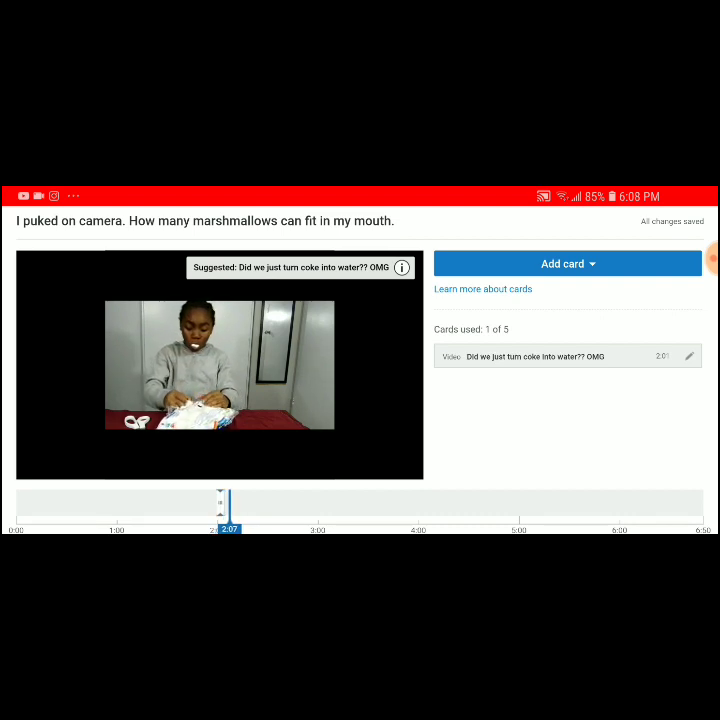
scroll(360, 400, up, 3)
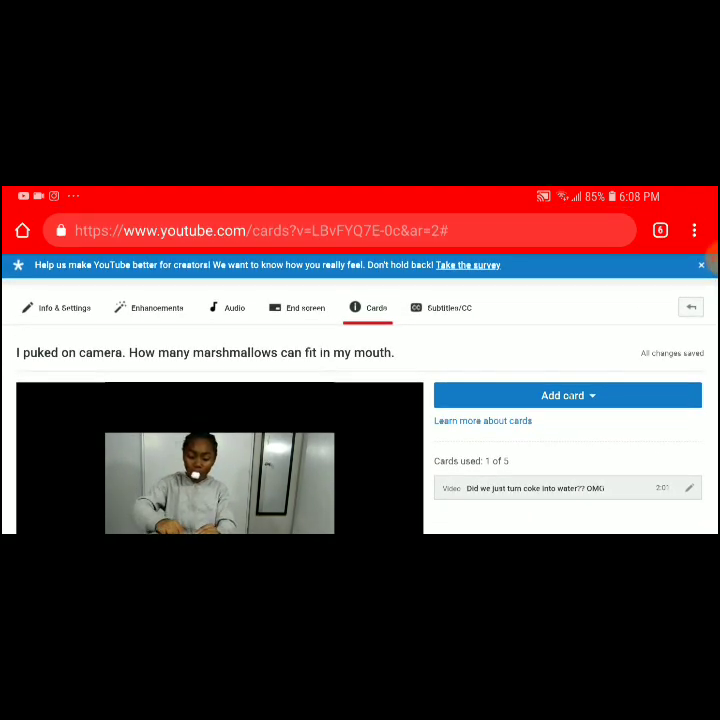
click(298, 307)
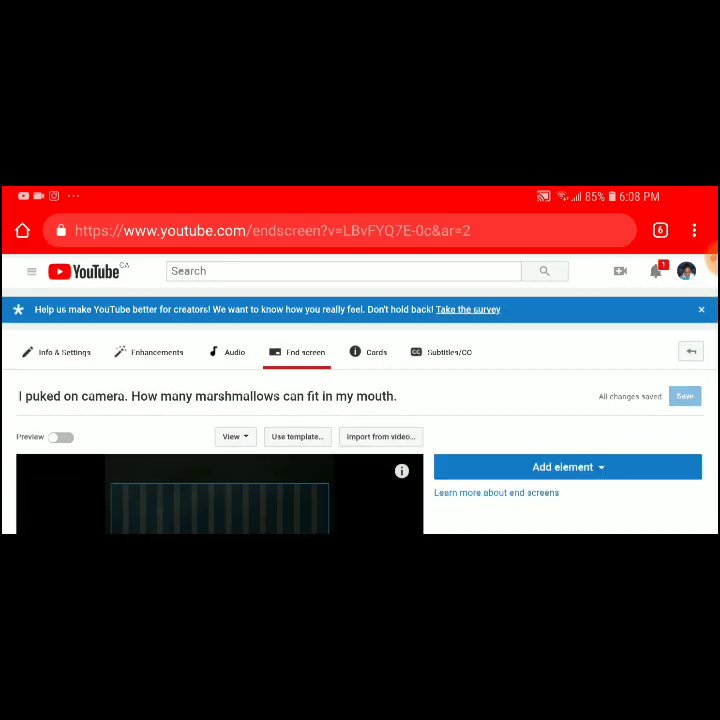
Step: Drag the end screen start to 6:44, five seconds before the video's 6:49 end
scroll(360, 420, down, 2)
scroll(220, 430, down, 1)
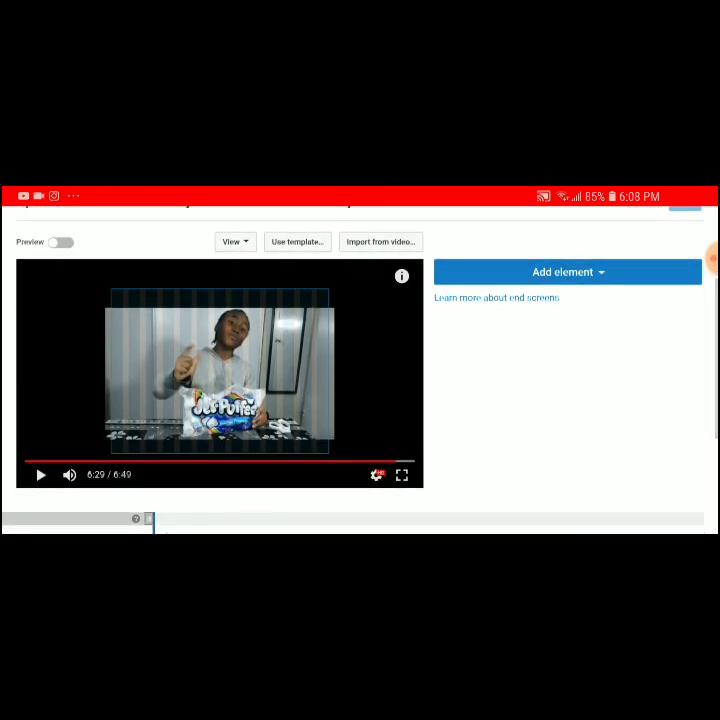
scroll(360, 380, down, 1)
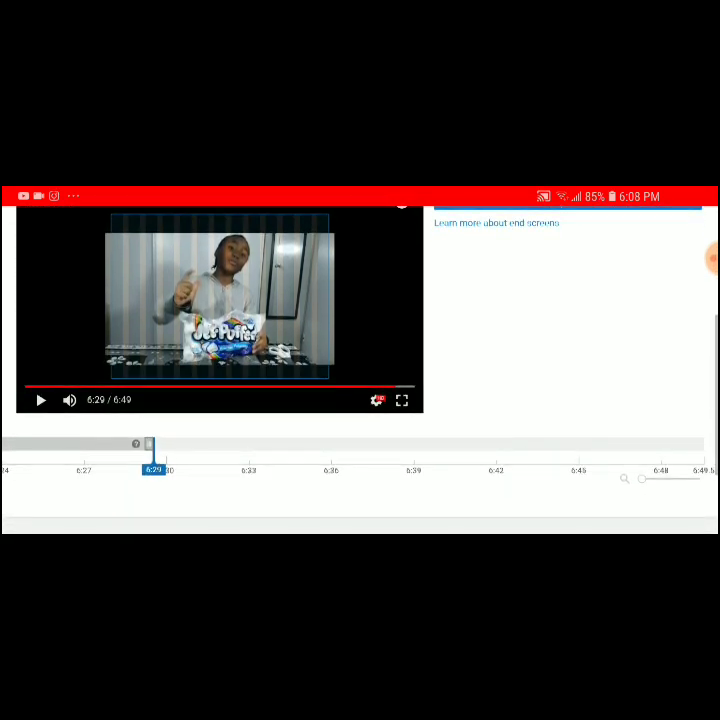
drag(148, 443, 542, 443)
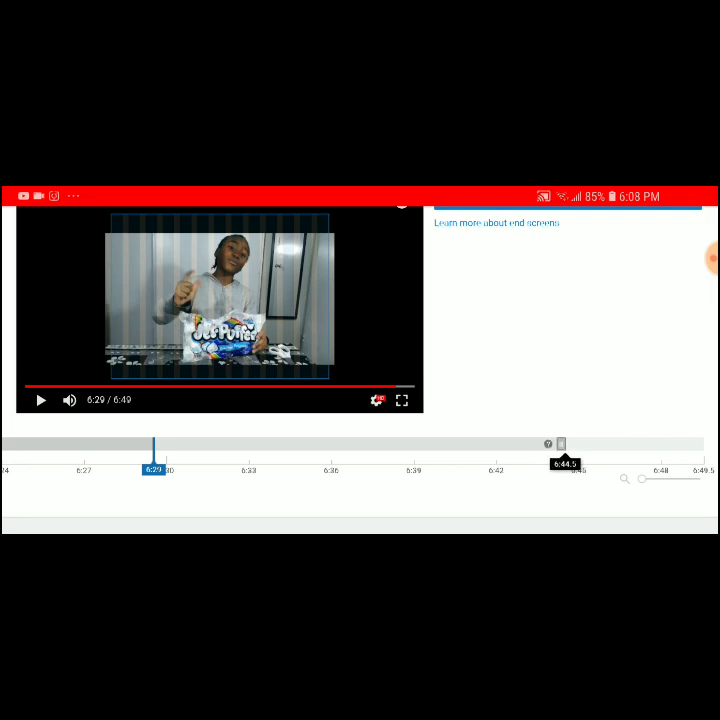
drag(561, 443, 562, 443)
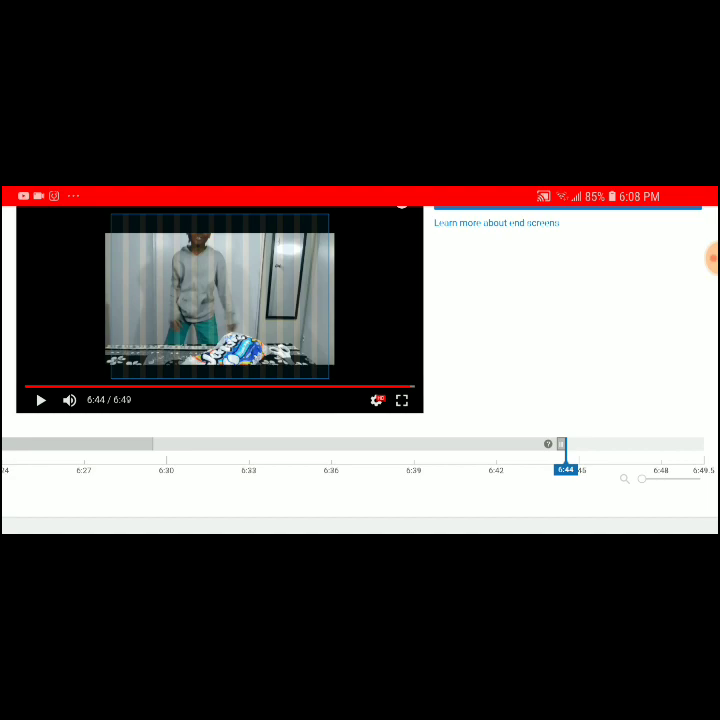
scroll(360, 350, up, 3)
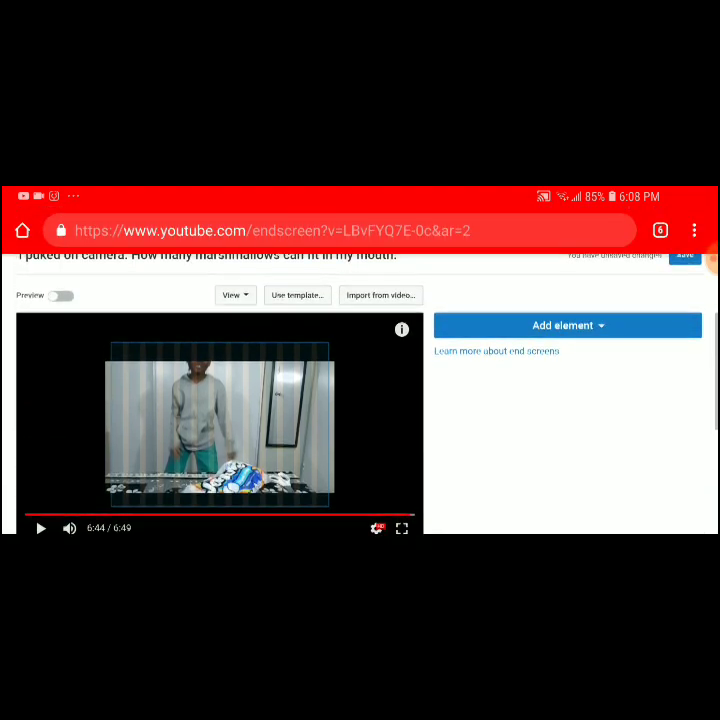
Step: Add a Video or Playlist end screen element set to Most recent upload
click(562, 324)
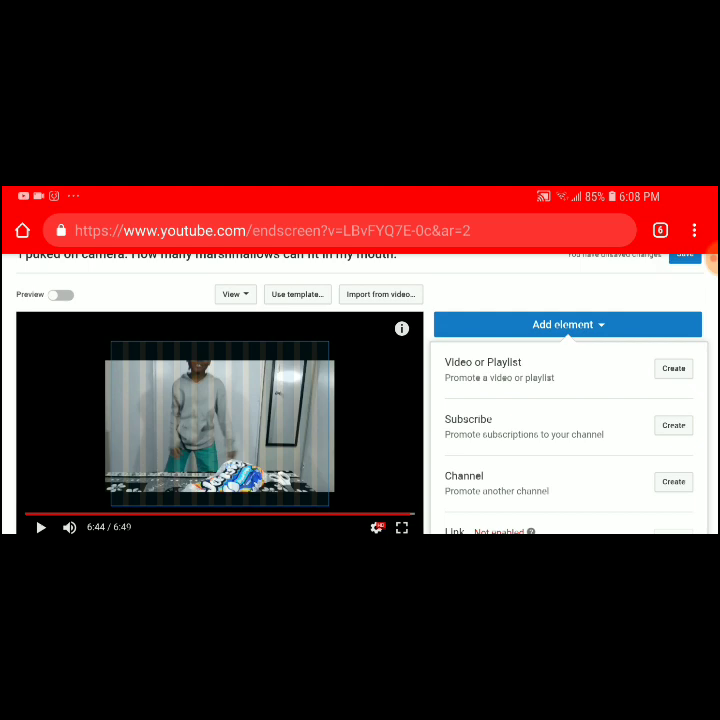
click(673, 368)
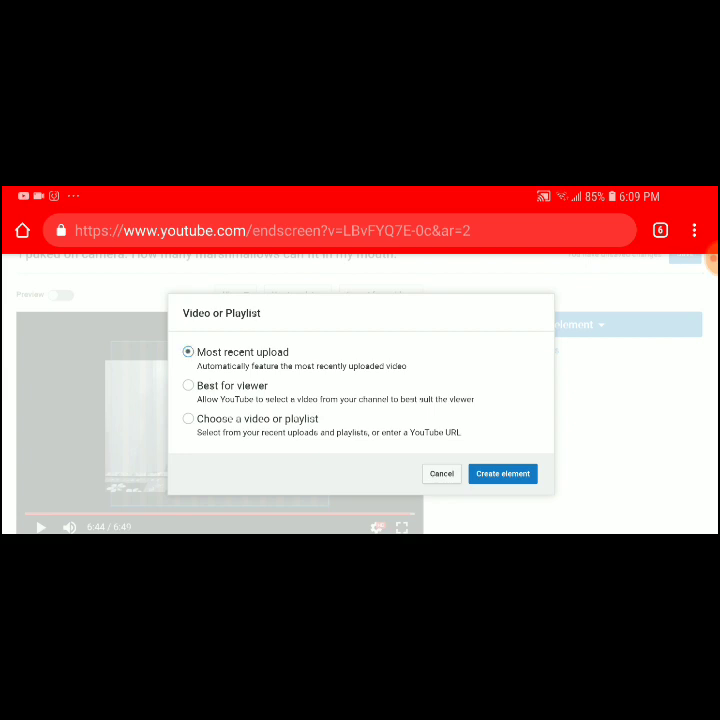
click(502, 473)
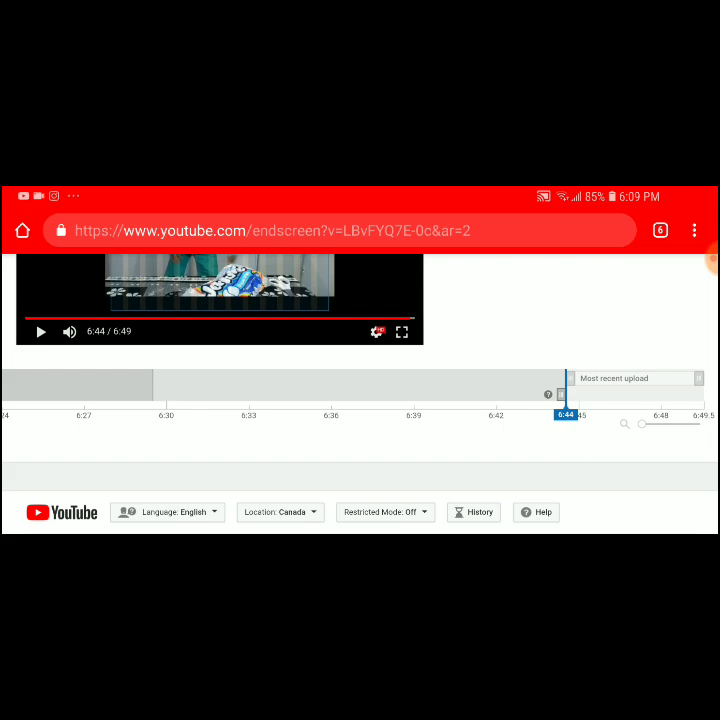
Step: Resize the Most recent upload box and settle it in the lower right of the frame
scroll(360, 400, up, 3)
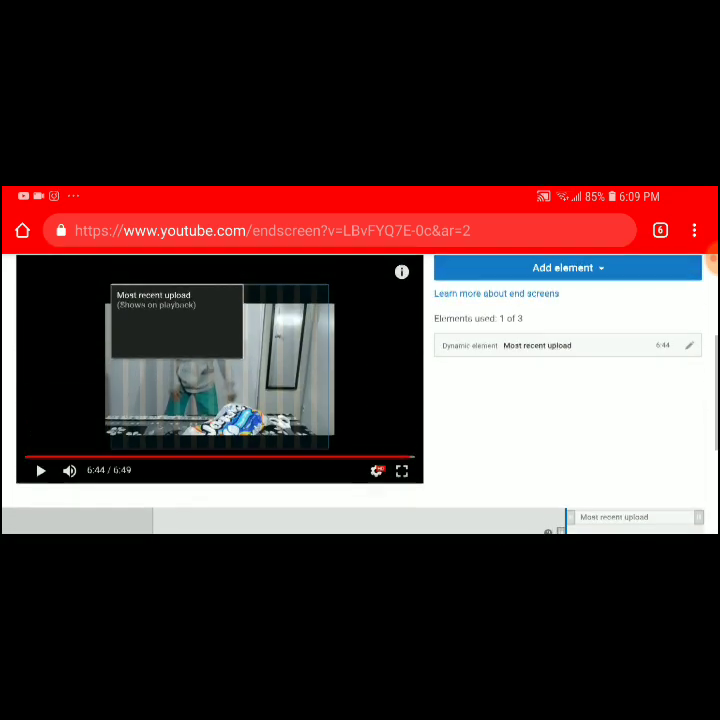
drag(110, 286, 197, 374)
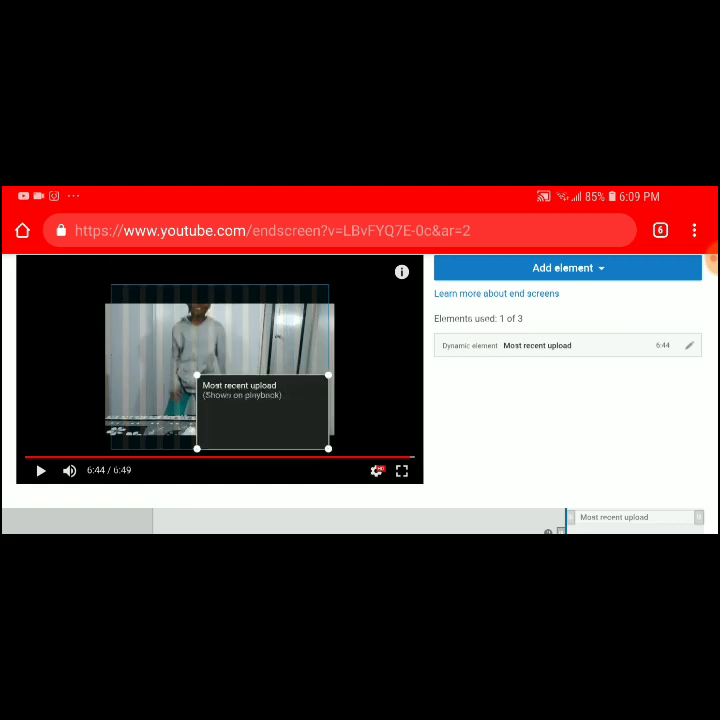
mouse_move(262, 411)
mouse_down()
mouse_move(262, 322)
mouse_move(176, 410)
mouse_up()
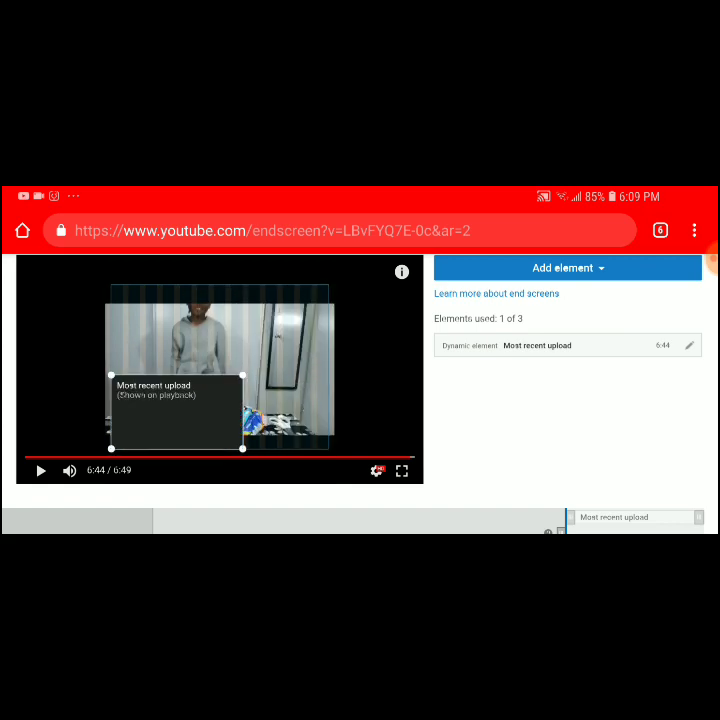
drag(176, 412, 262, 412)
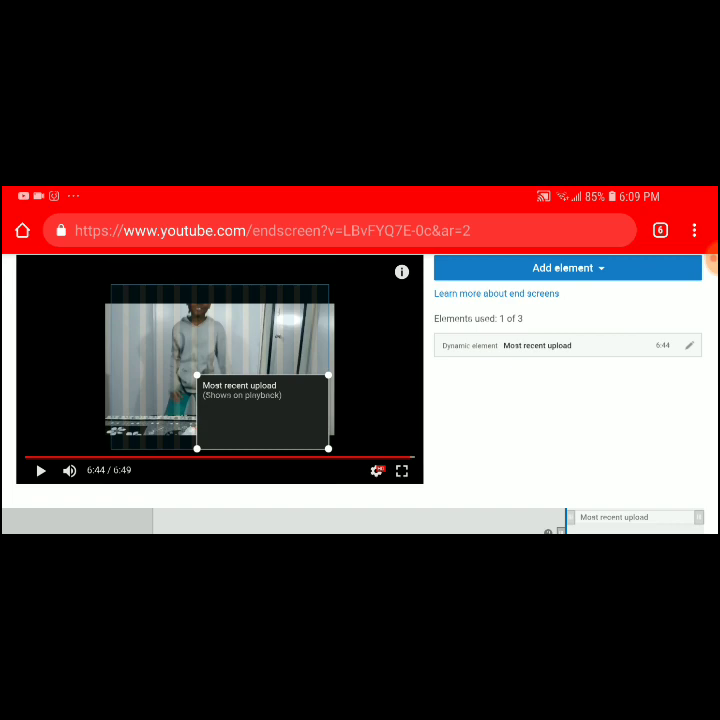
scroll(360, 390, up, 2)
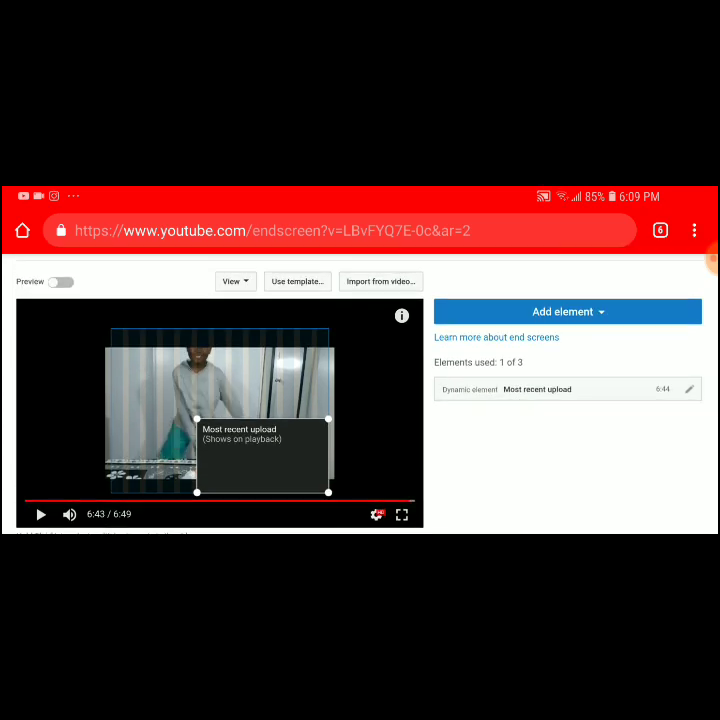
Step: Move the Most recent upload box to the frame's lower left and zoom out to see the editor
scroll(360, 390, down, 2)
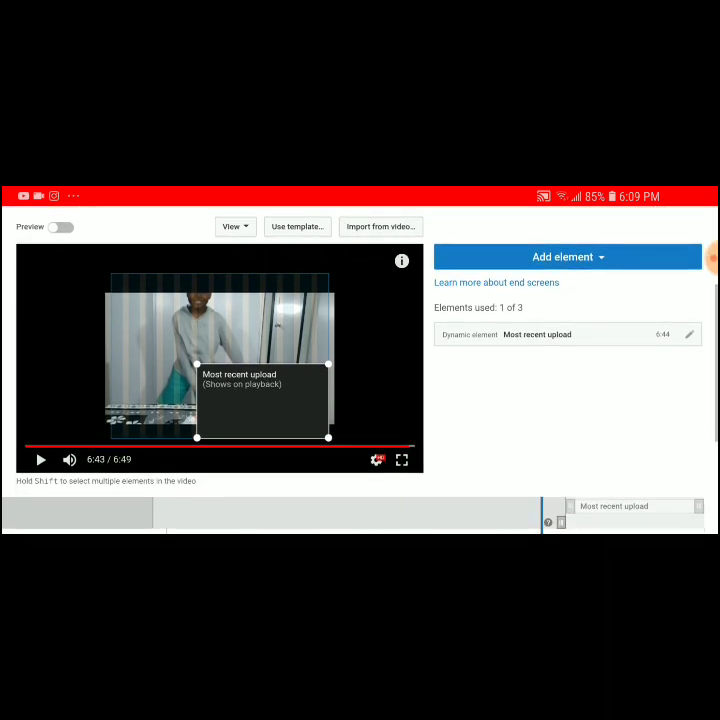
drag(262, 400, 176, 400)
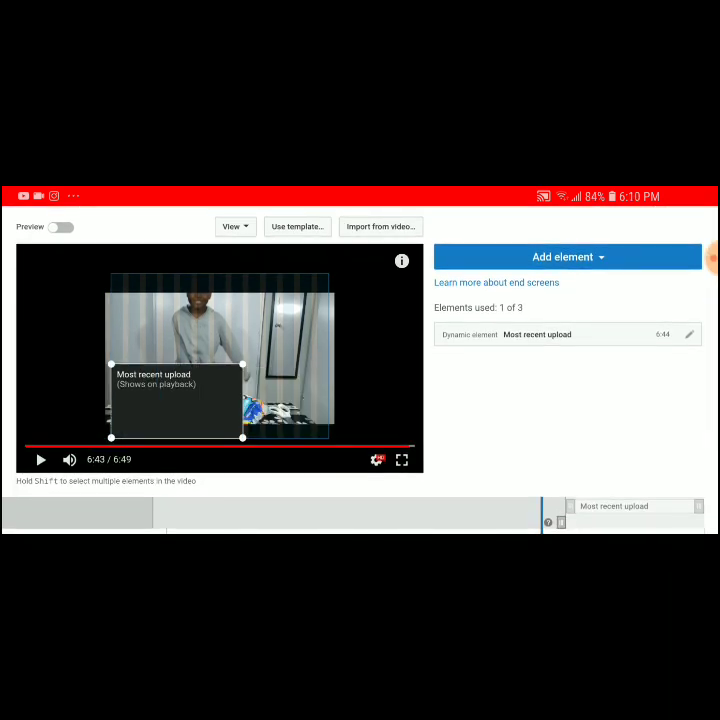
scroll(200, 360, up, 2)
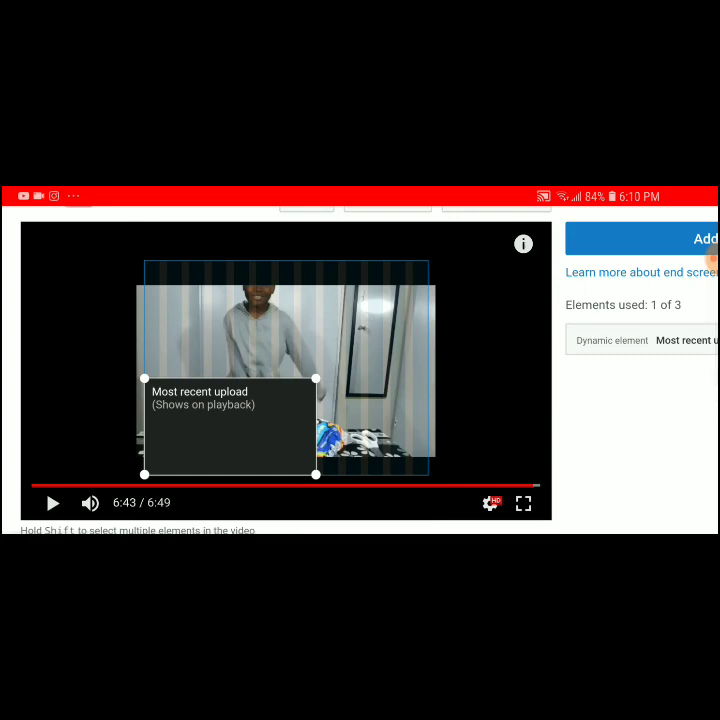
scroll(360, 380, up, 2)
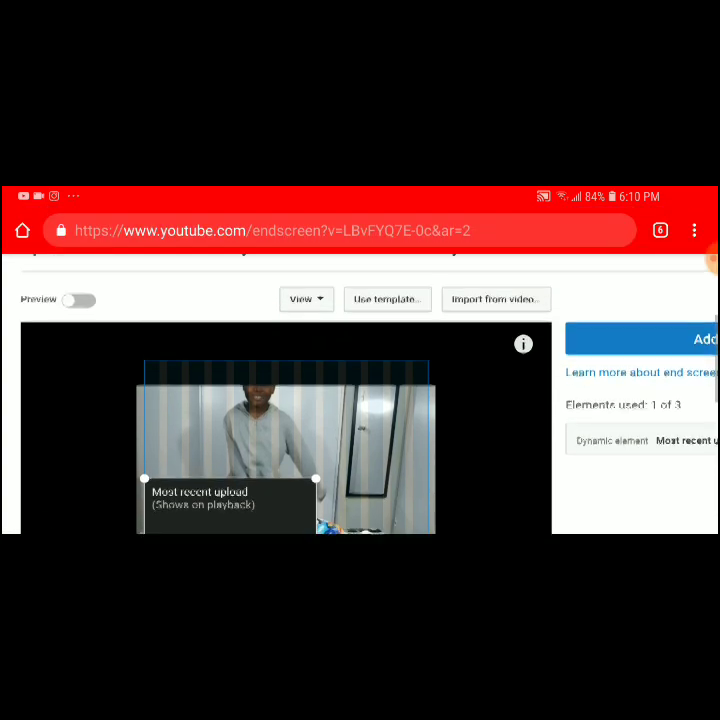
scroll(300, 390, down, 1)
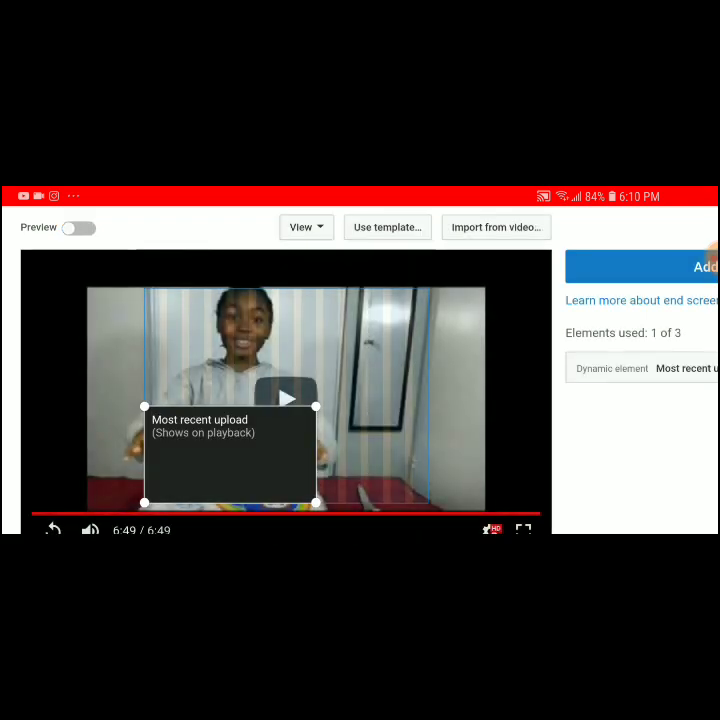
double_click(712, 250)
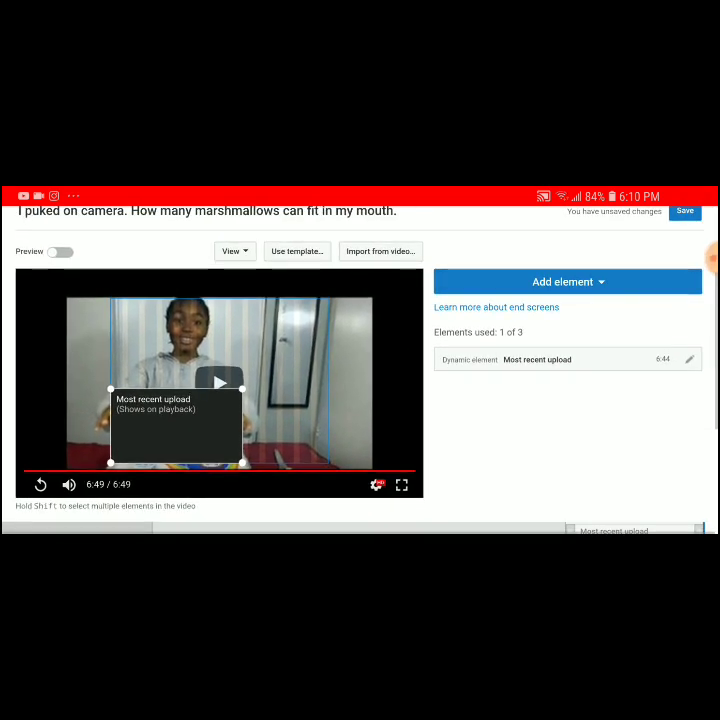
scroll(710, 258, up, 1)
scroll(708, 258, up, 1)
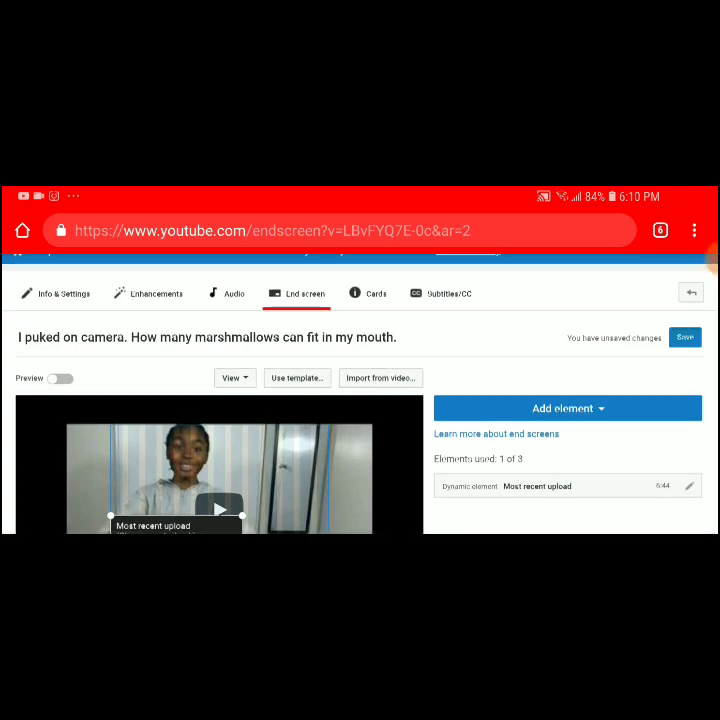
drag(708, 258, 712, 375)
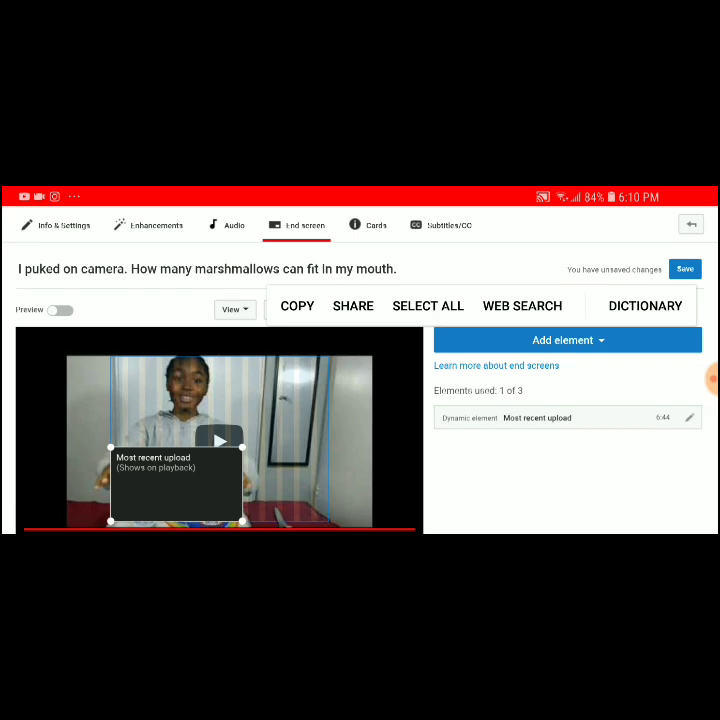
scroll(360, 430, down, 5)
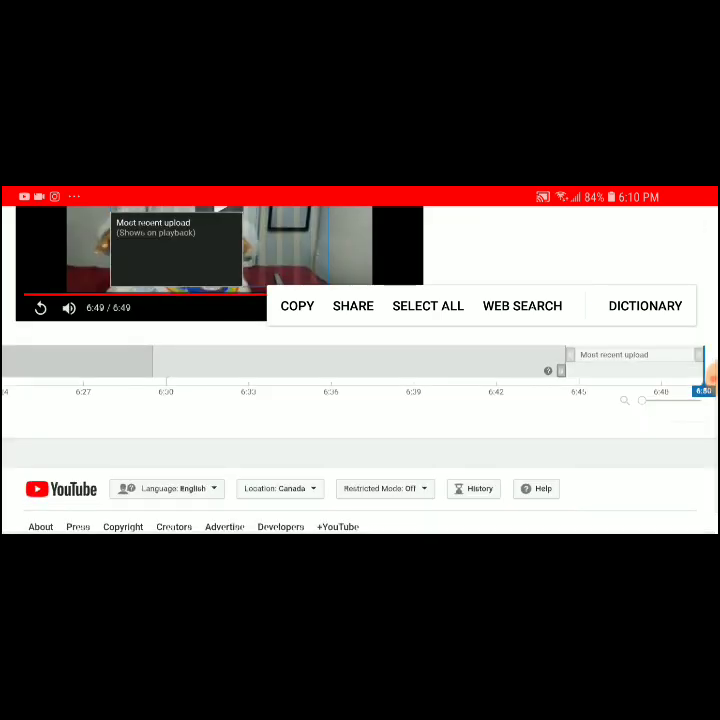